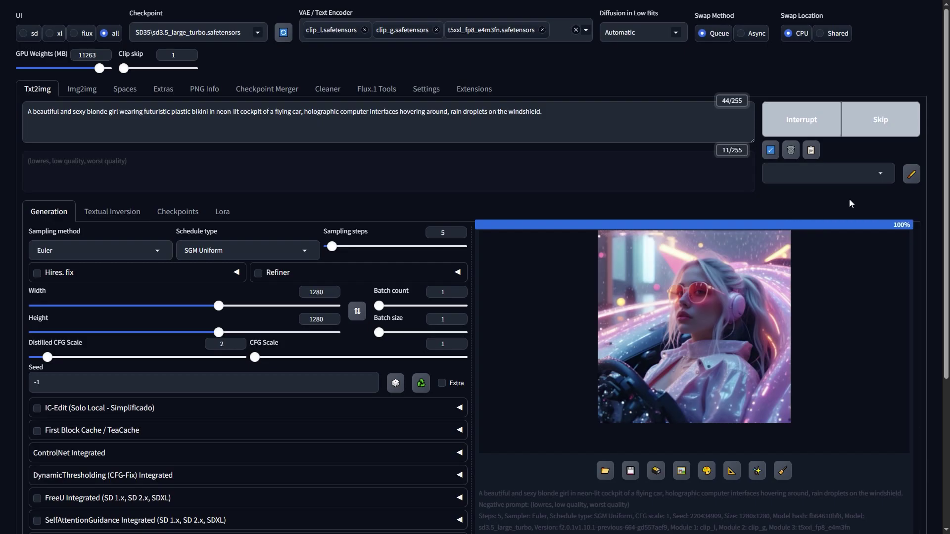
Look up the stable-diffusion-3.5-large-turbo model on Hugging Face and the repository files of stable-diffusion-3.5-medium
click(748, 320)
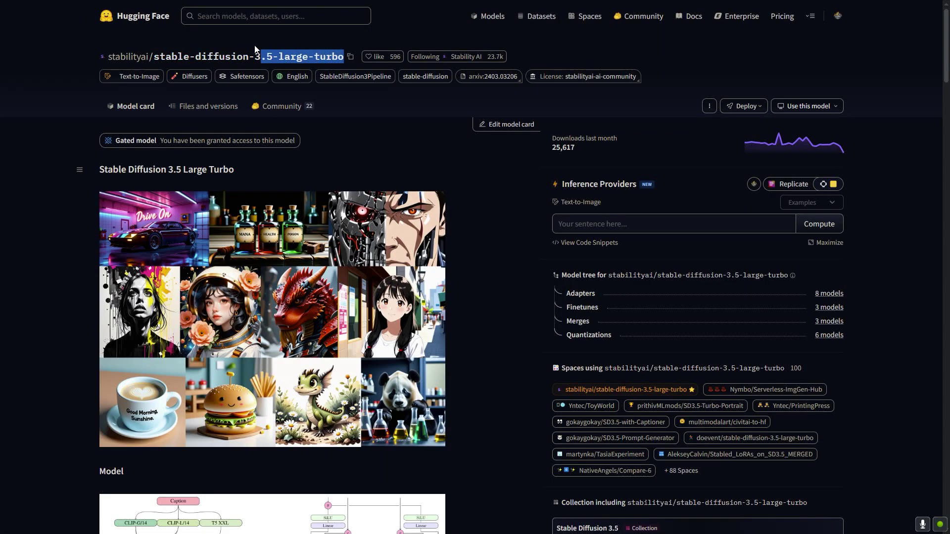
drag(256, 50, 34, 60)
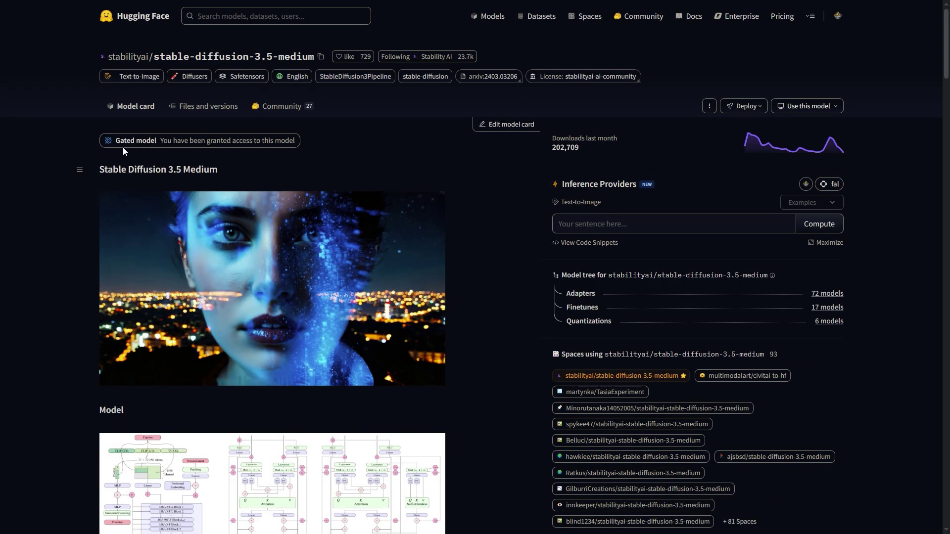
click(205, 106)
scroll(229, 295, down, 2)
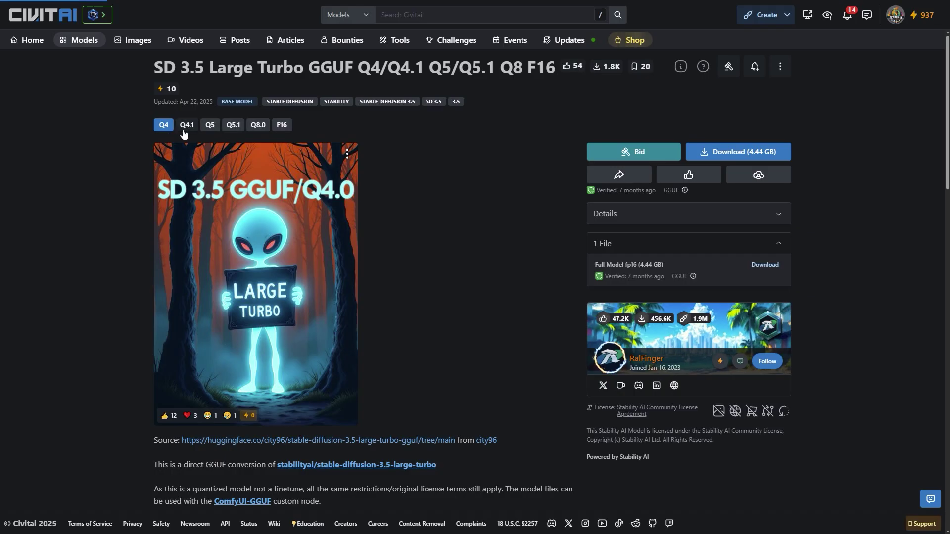
Compare the Q4.1, Q5, Q5.1, Q8.0 and F16 versions of the SD 3.5 Large Turbo GGUF model on Civitai
click(187, 126)
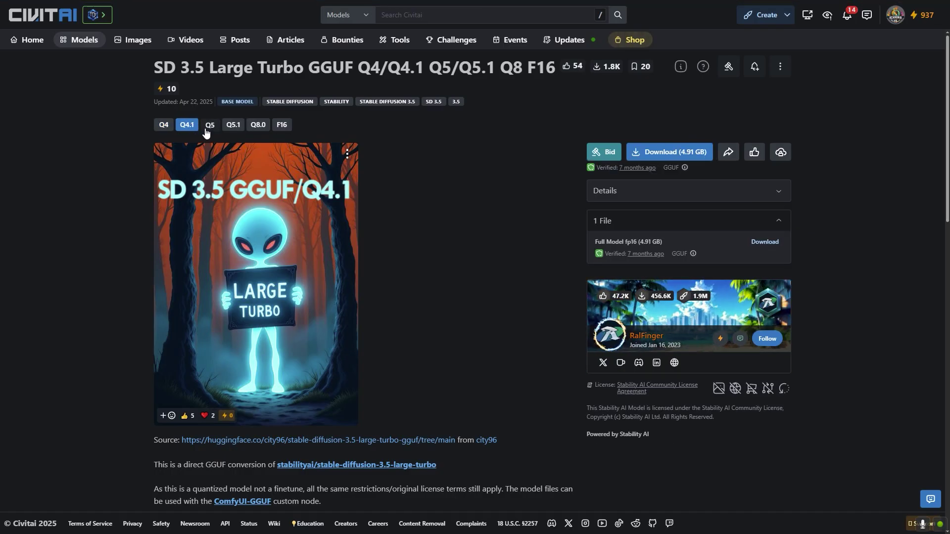
click(209, 125)
click(233, 126)
click(258, 126)
click(282, 126)
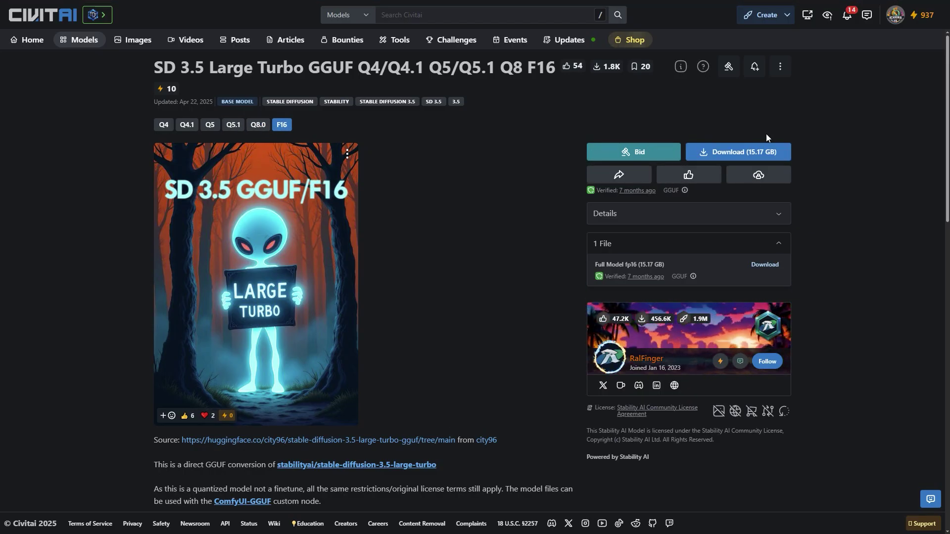
click(257, 128)
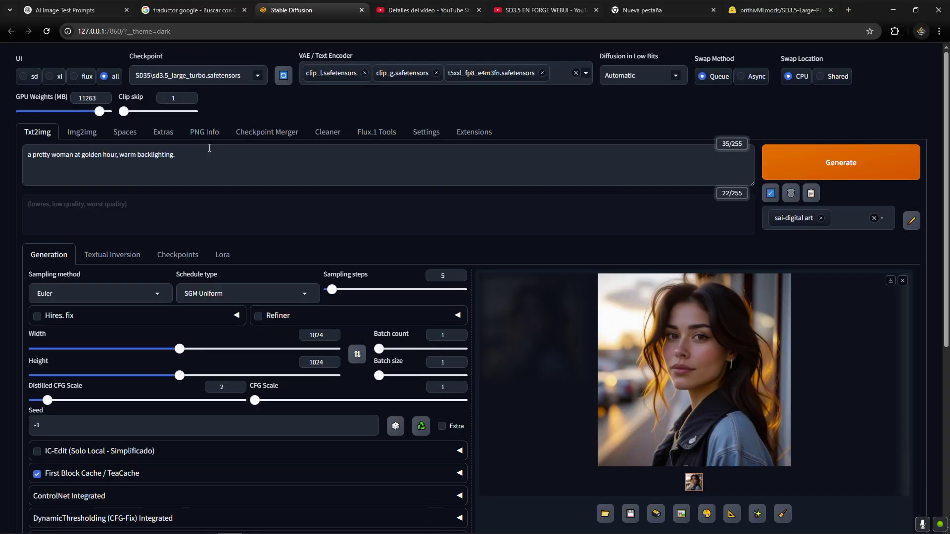
Generate an image from "An abstract swirl of neon colors forming geometric shapes and flowing lines, evoking the feeling of cosmic energy, high contrast, acrylic paint texture"
key(ctrl+a)
text(An abstract swirl of neon colors forming geometric shapes and flowing lines, evoking the feeling of cosmic energy, high contrast, acrylic paint texture.)
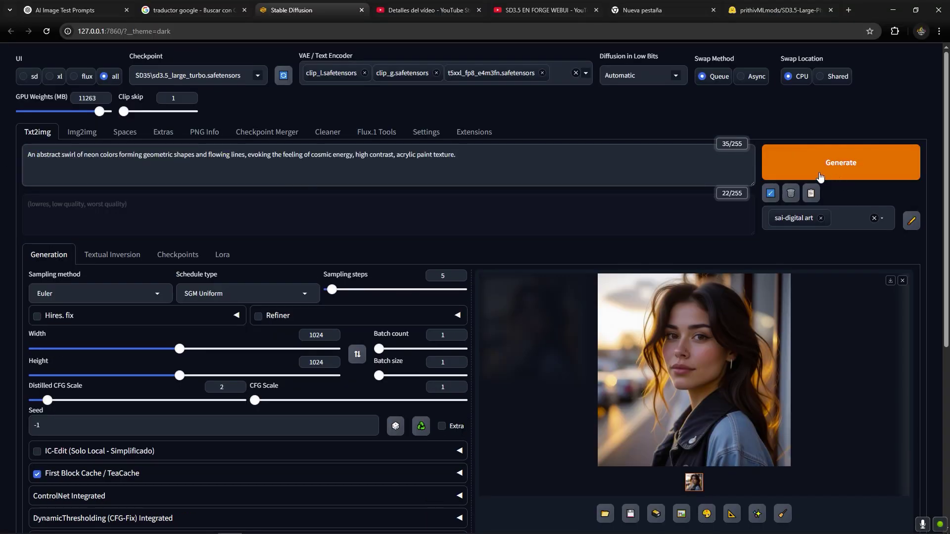
click(823, 171)
key(F11)
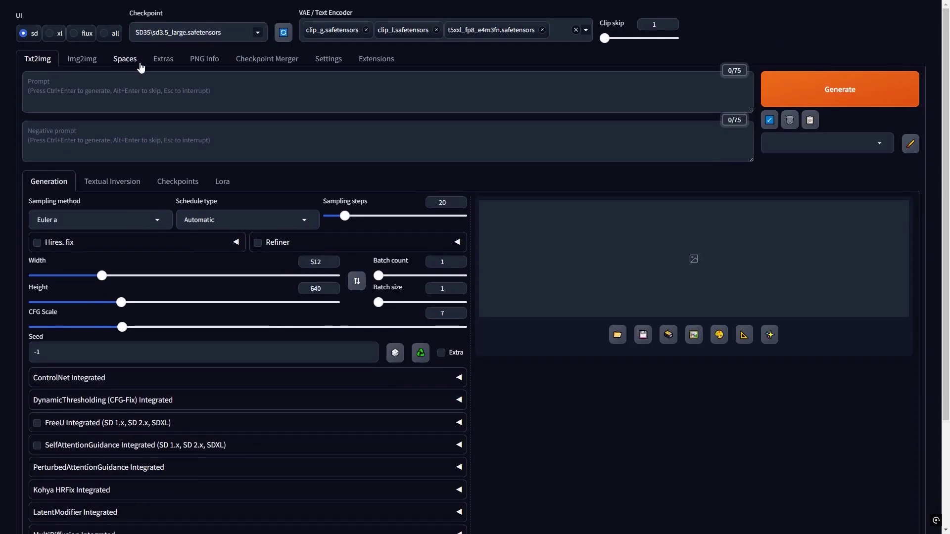
Switch the interface mode to all and select the sd3.5_large.safetensors checkpoint
click(105, 33)
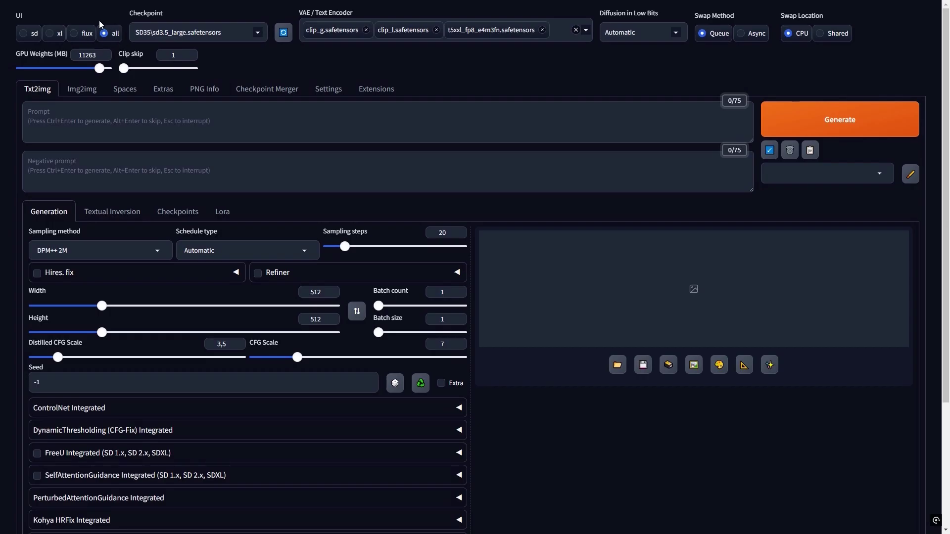
click(256, 34)
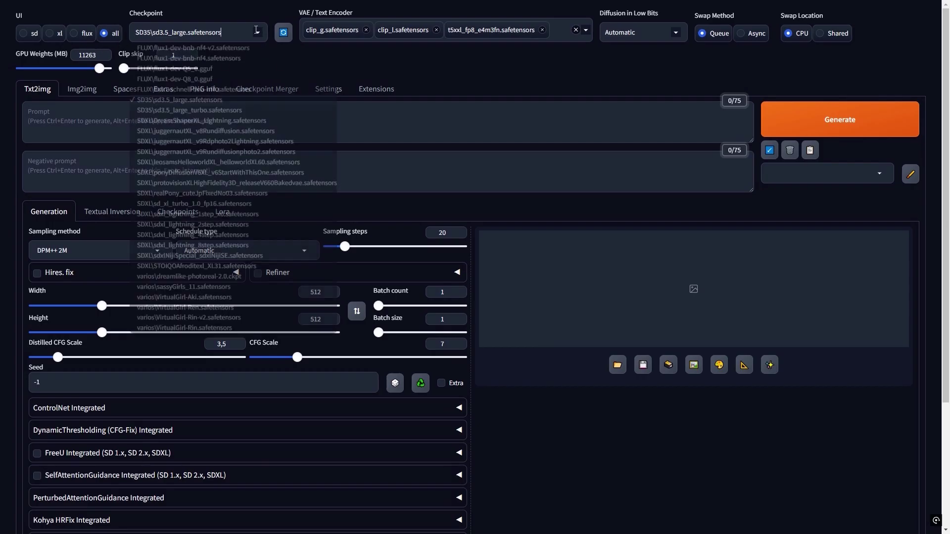
click(192, 103)
Clear the loaded text encoders and select clip_g.safetensors, clip_l.safetensors and t5xxl_fp8_e4m3fn.safetensors
click(542, 30)
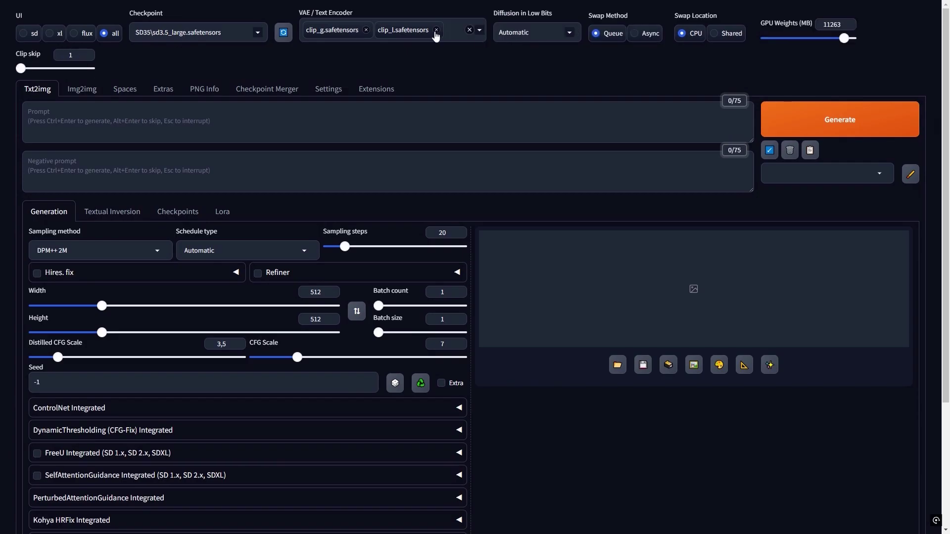
click(435, 30)
click(365, 31)
click(339, 36)
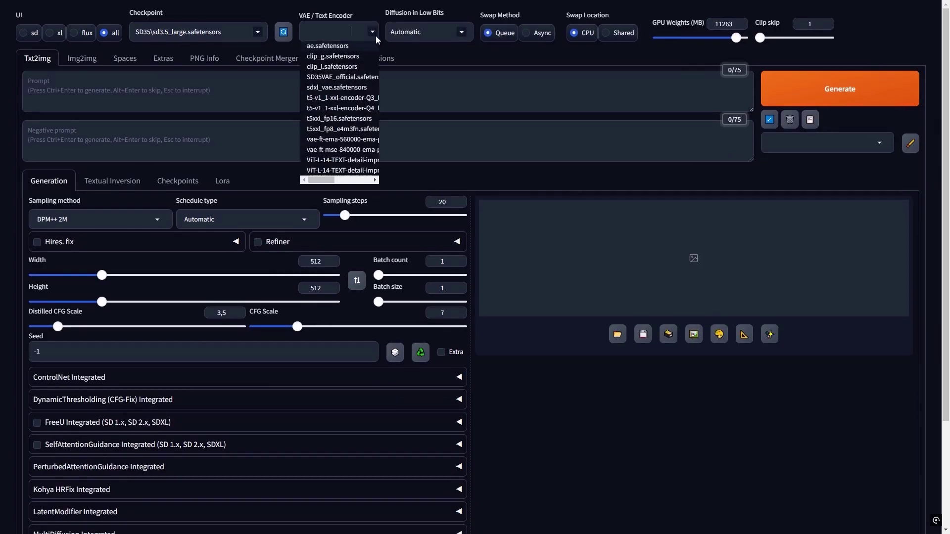
click(334, 56)
click(330, 66)
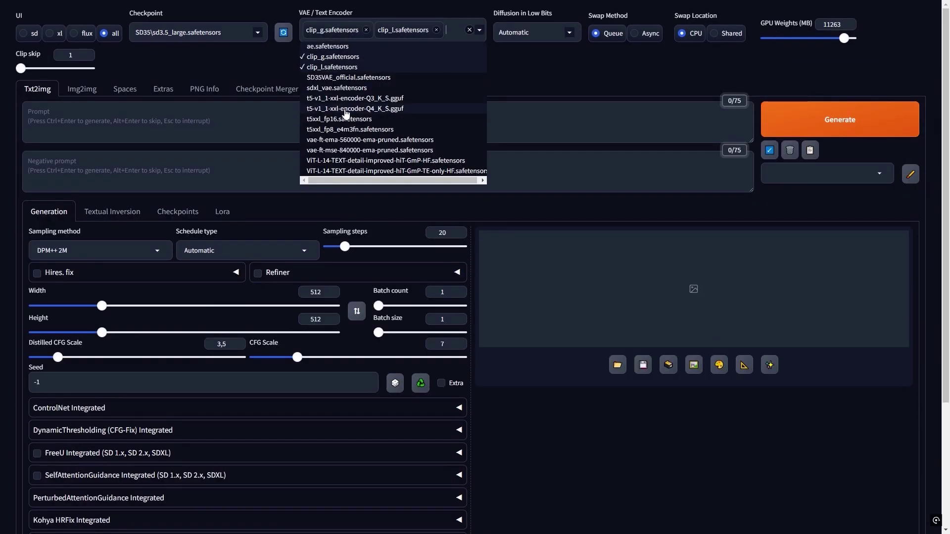
click(351, 130)
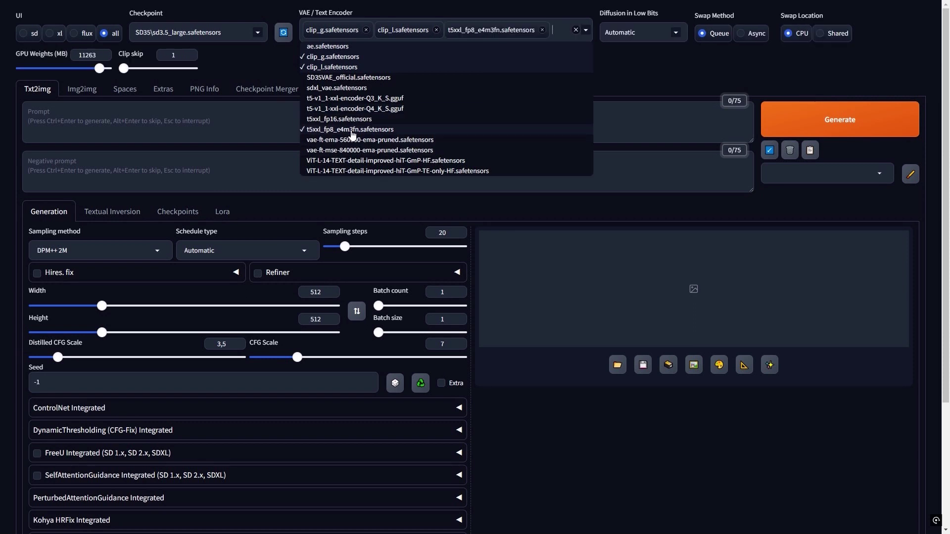
click(648, 77)
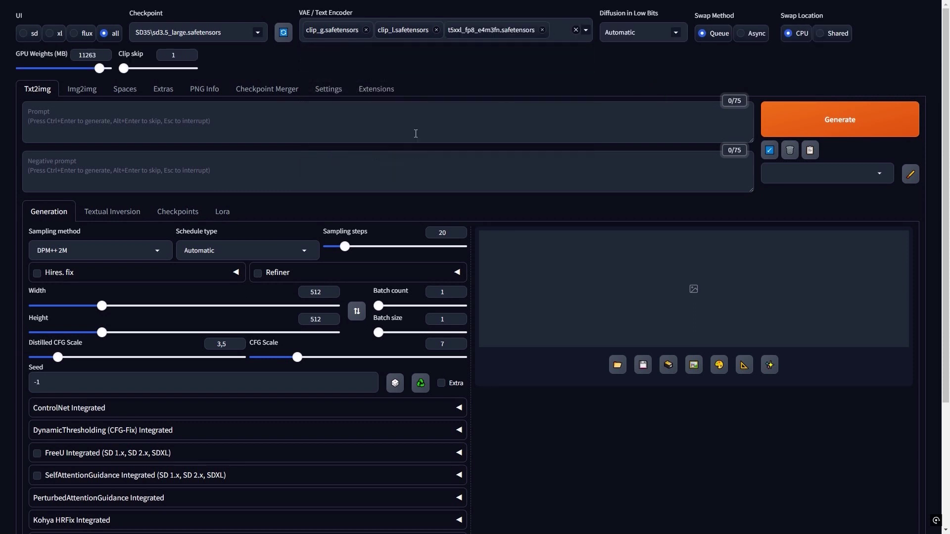
Configure sampling with the Euler method, the SGM Uniform schedule and 15 steps
click(97, 257)
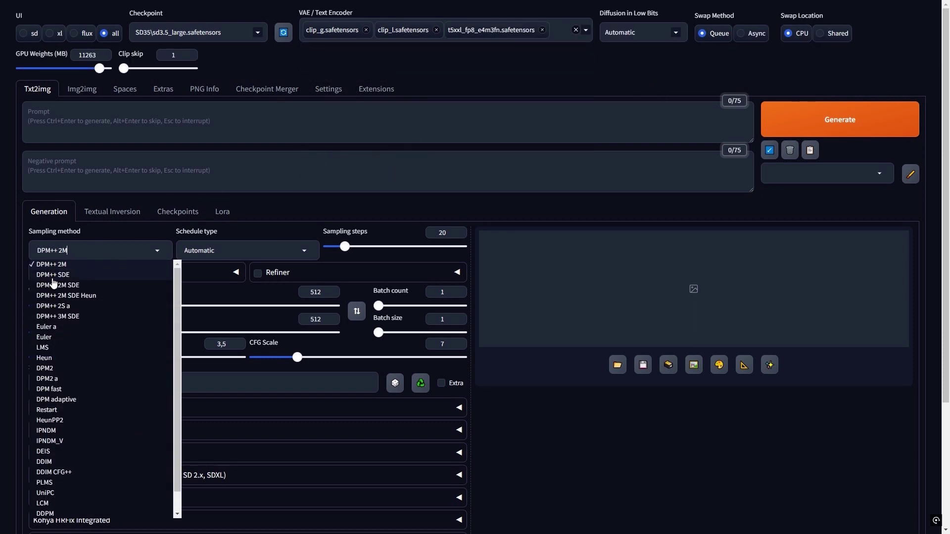
click(57, 336)
click(223, 250)
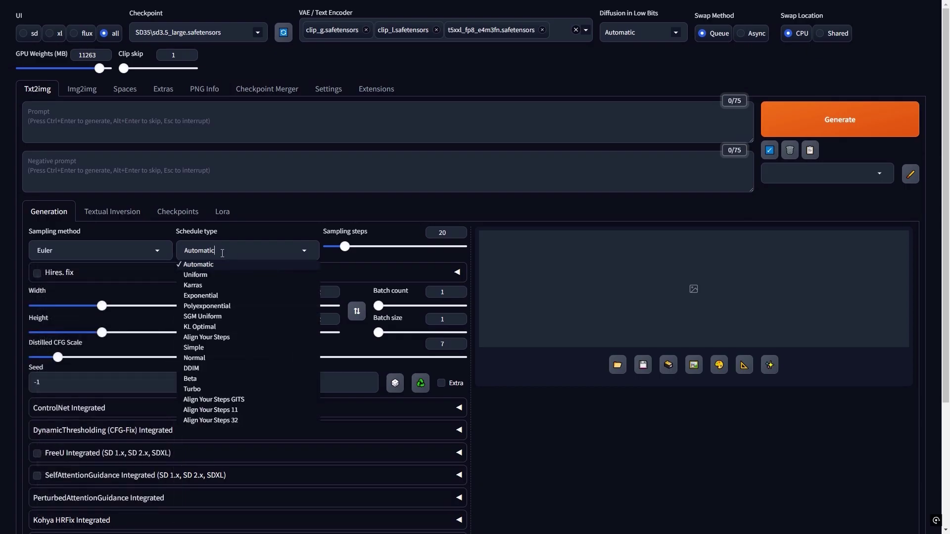
click(221, 317)
double_click(442, 232)
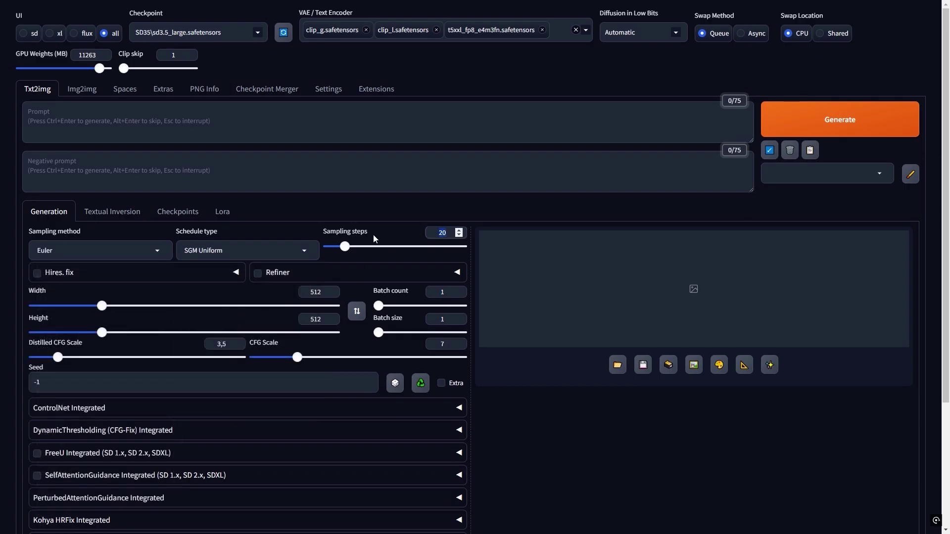
text(15)
Set the image width and height to 1024 each
double_click(316, 292)
text(1024)
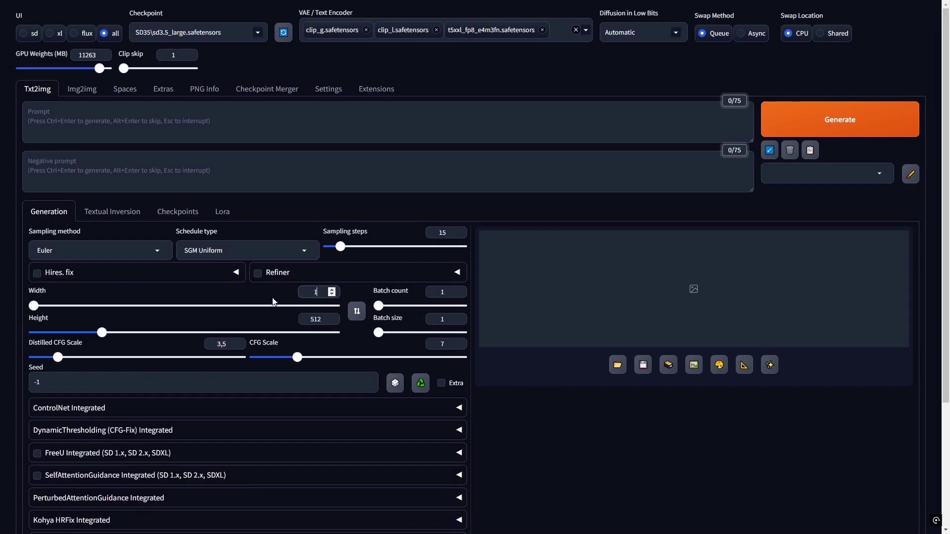
double_click(305, 320)
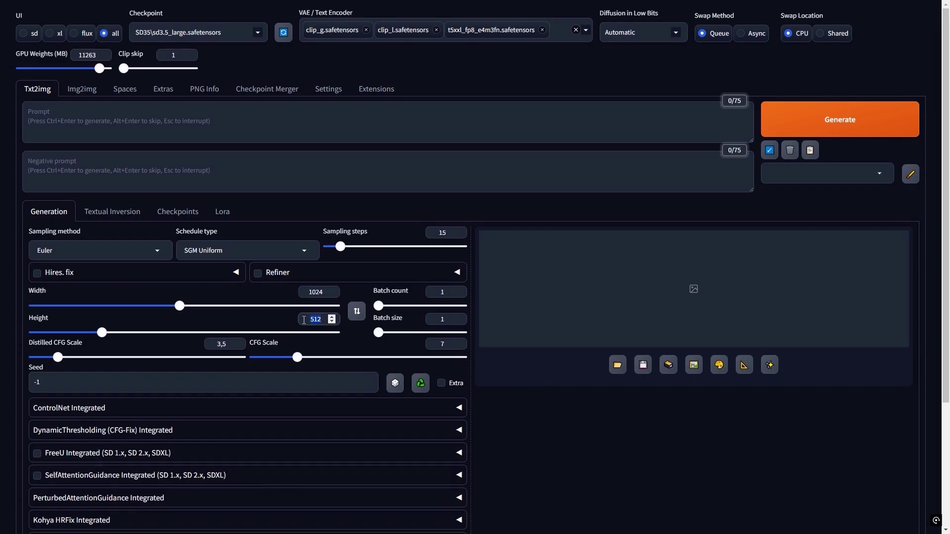
text(1024)
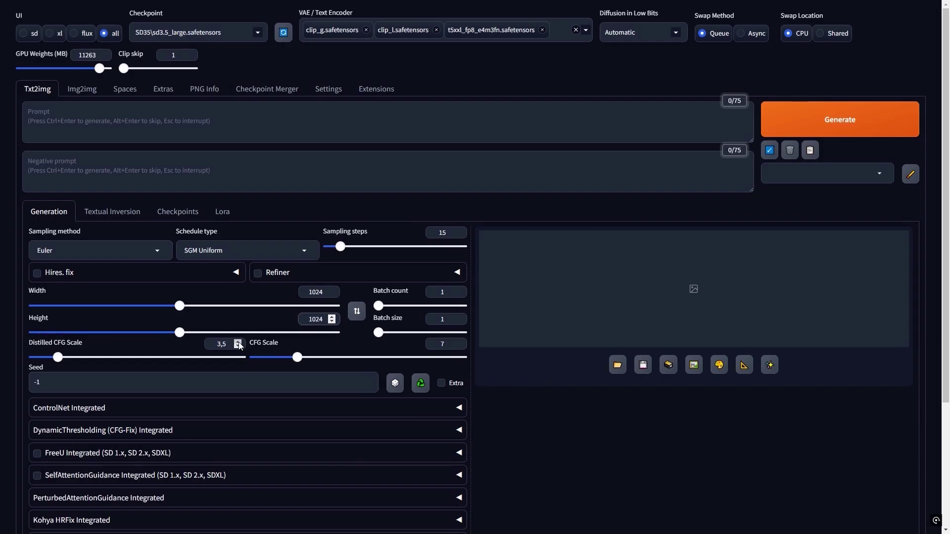
Set the distilled CFG scale to 2 and the CFG scale to 4.5
double_click(207, 343)
text(2)
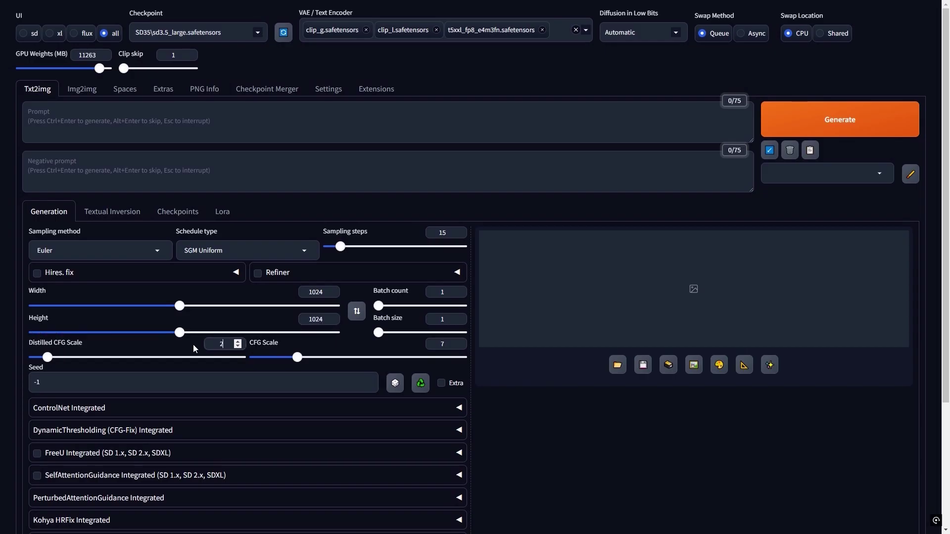
double_click(427, 343)
text(4.5)
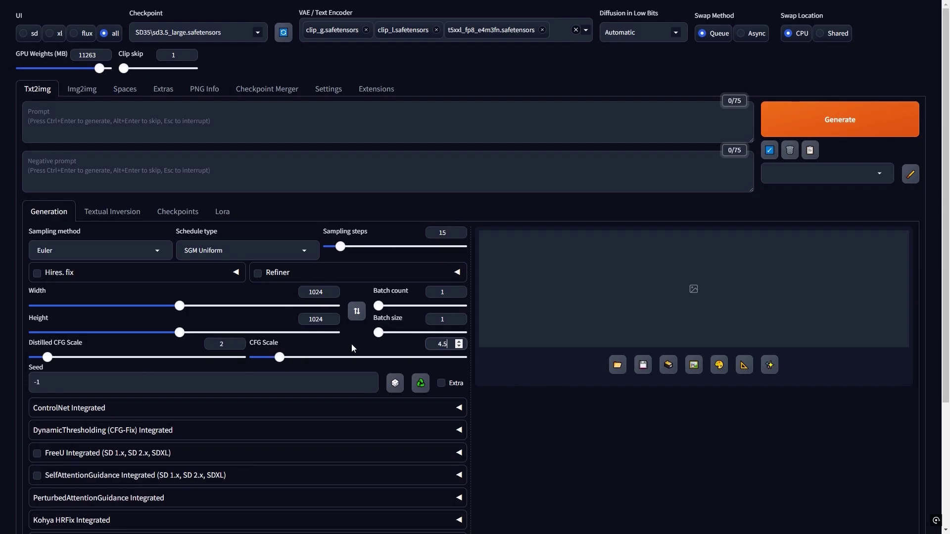
click(466, 344)
Generate an image from a prompt for an astronaut floating in space, surrounded by pink flowers and planets, in a retrofuturistic children's book illustration style
click(208, 115)
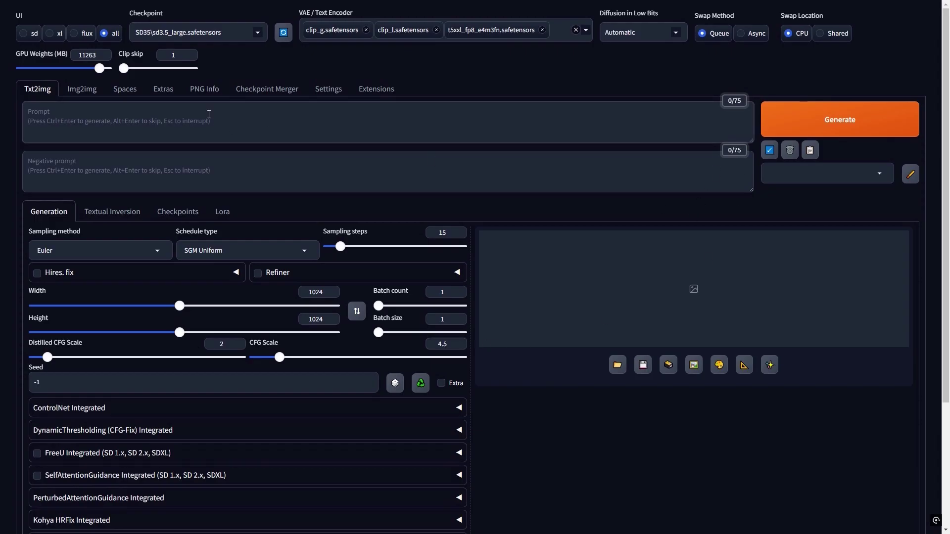
text(An astronaut floating in space, surrounded by pink flowers and planets, a detailed illustration, retrofuturistic, children's book illustration style, close-up intensity, hyper-realistic details, a blue sky on a bright day, wide-angle, full-body shot, and bold lines in a pop art style, flat pastel colors.)
click(210, 173)
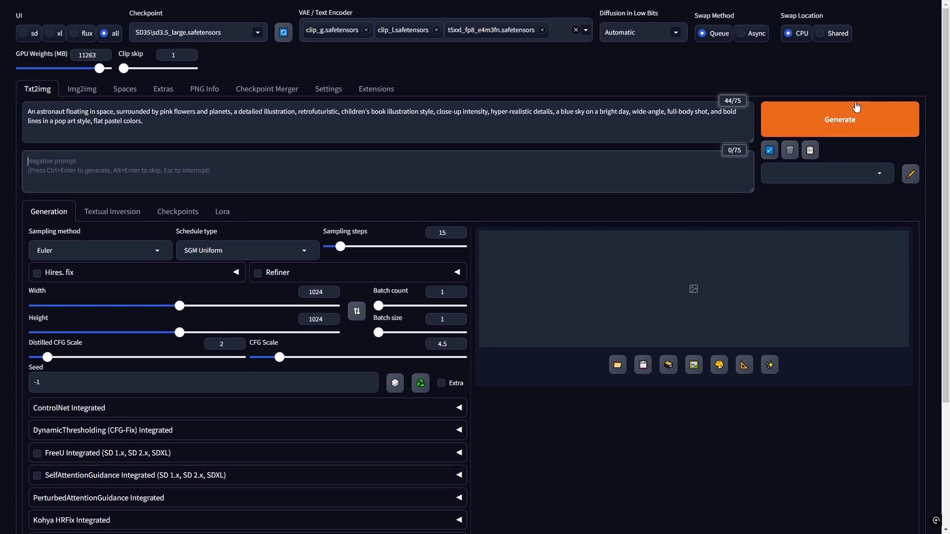
click(826, 121)
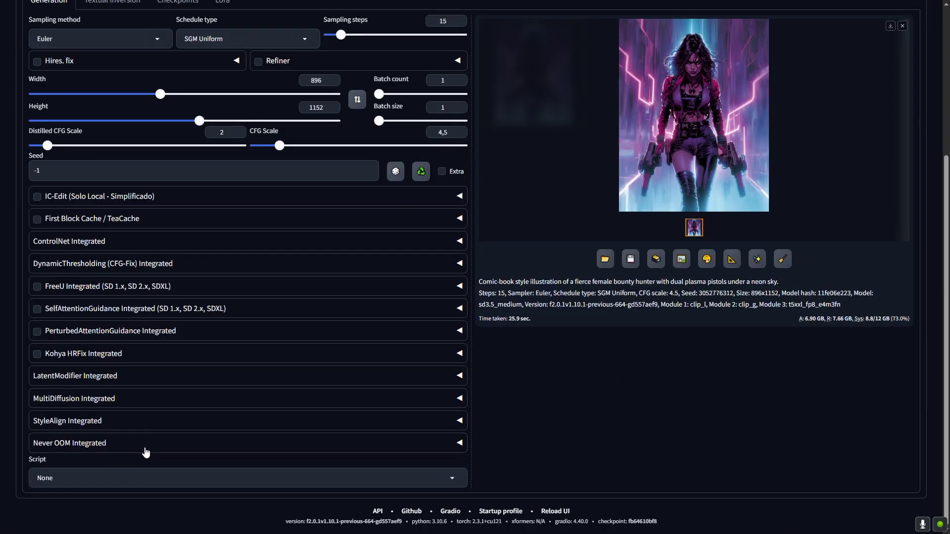
Enable the Never OOM Integrated option for UNet (always maximize offload)
click(155, 447)
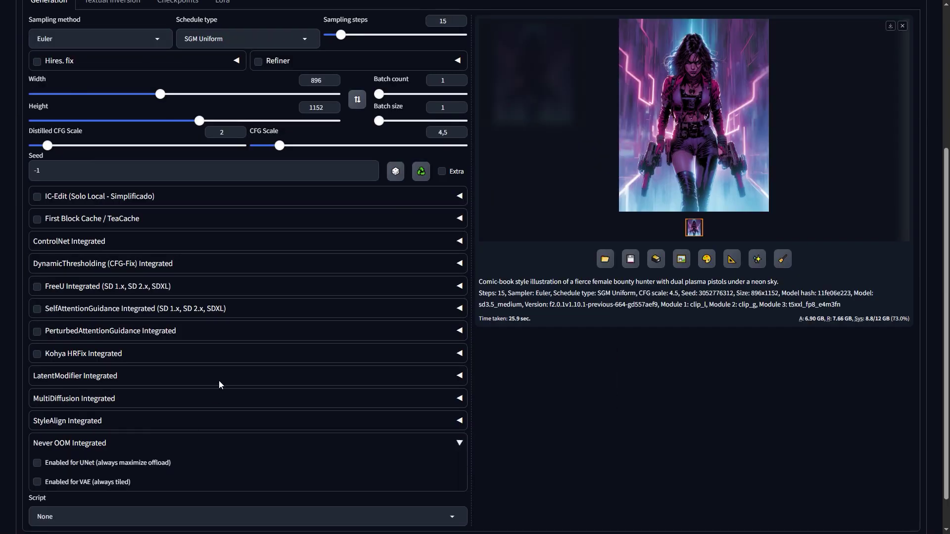
scroll(232, 317, down, 2)
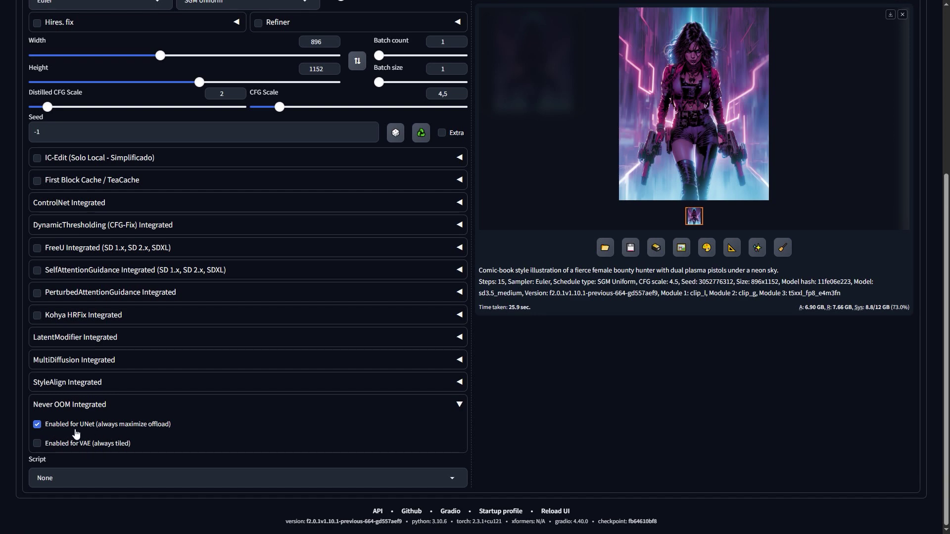
scroll(518, 410, up, 5)
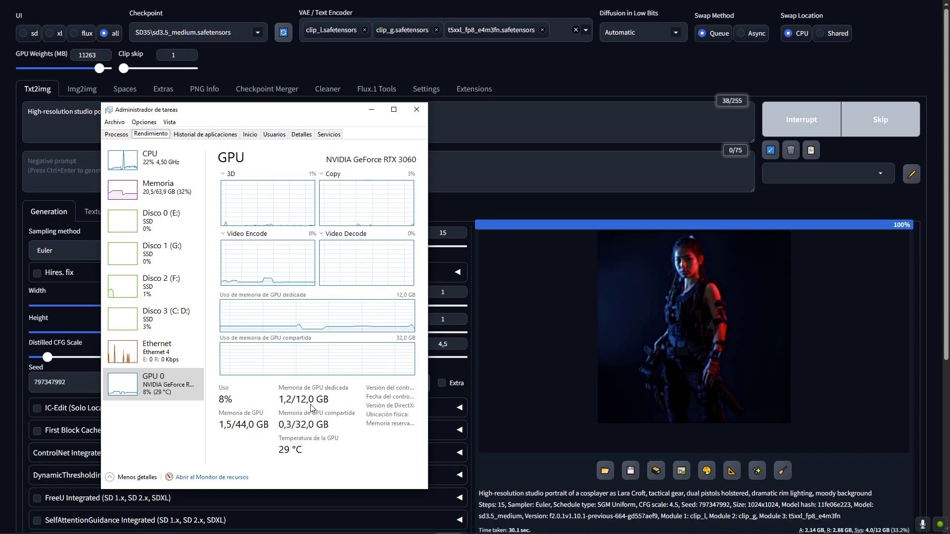
Select the sd3.5_large_turbo.safetensors checkpoint and set the sampling steps to 4
click(195, 32)
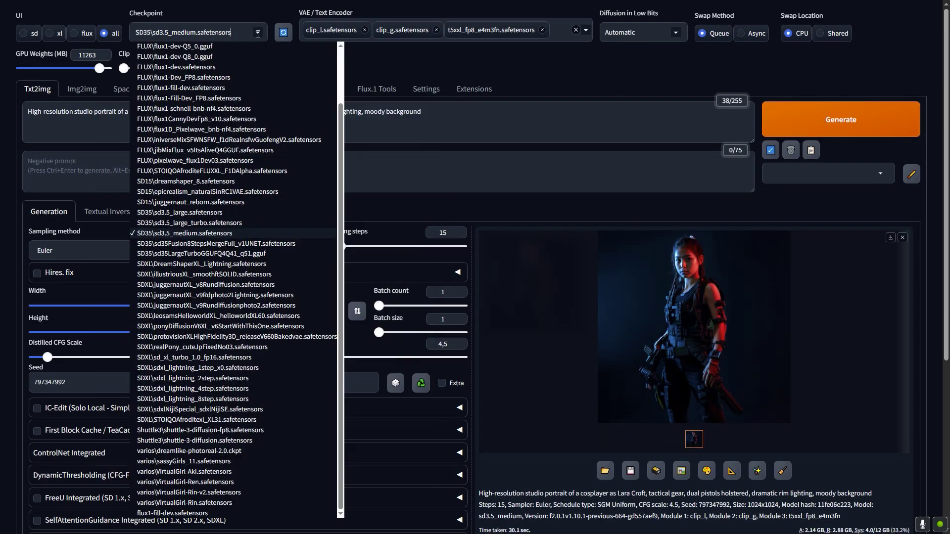
click(217, 223)
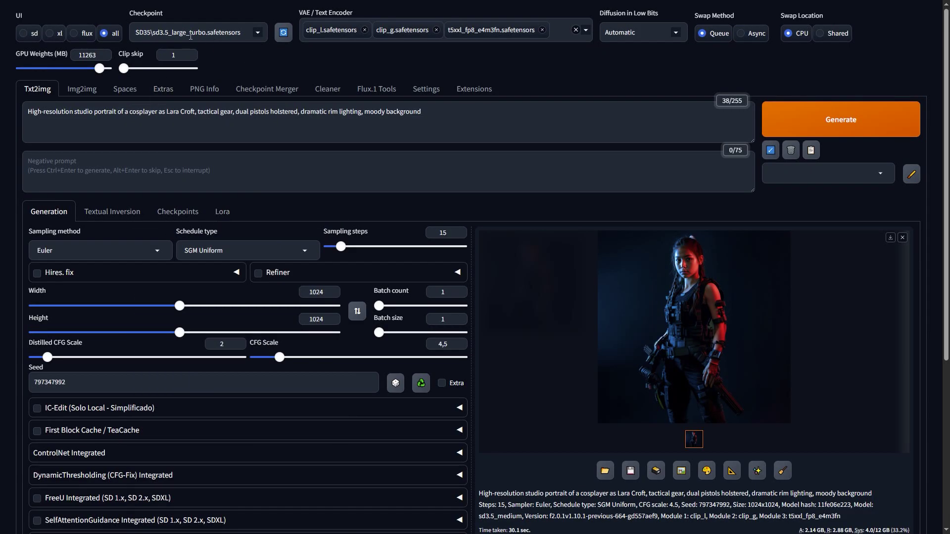
double_click(442, 232)
text(4)
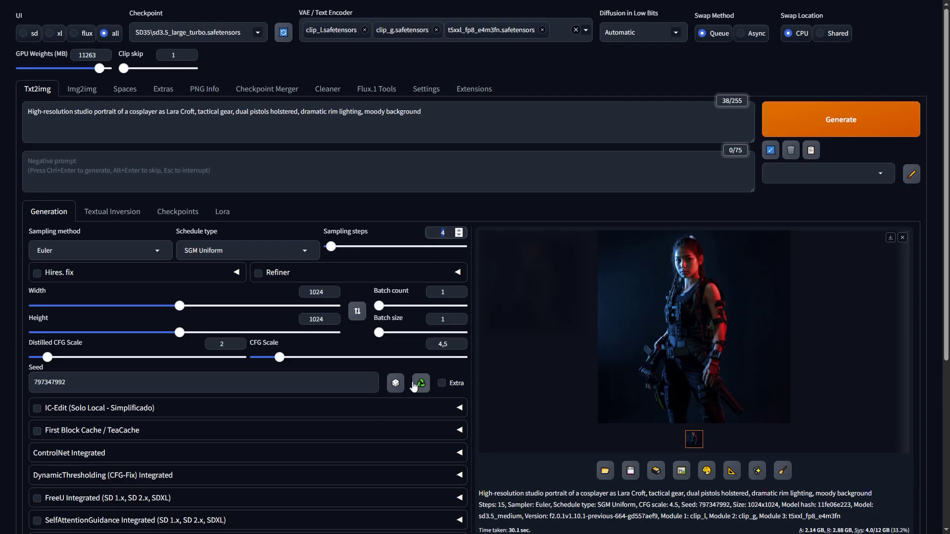
Set the CFG scale to 1 and generate the Lara Croft cosplayer portrait with the turbo checkpoint
double_click(456, 343)
text(1)
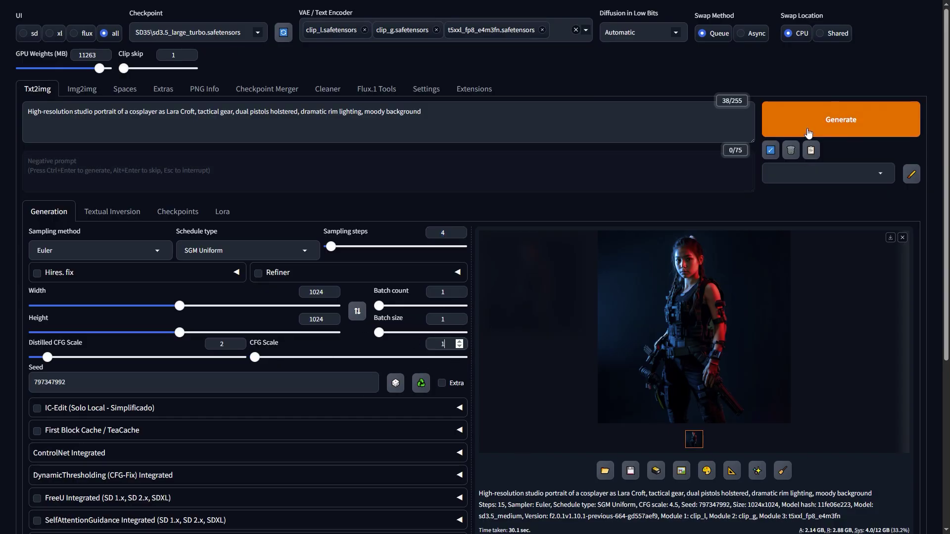
click(822, 121)
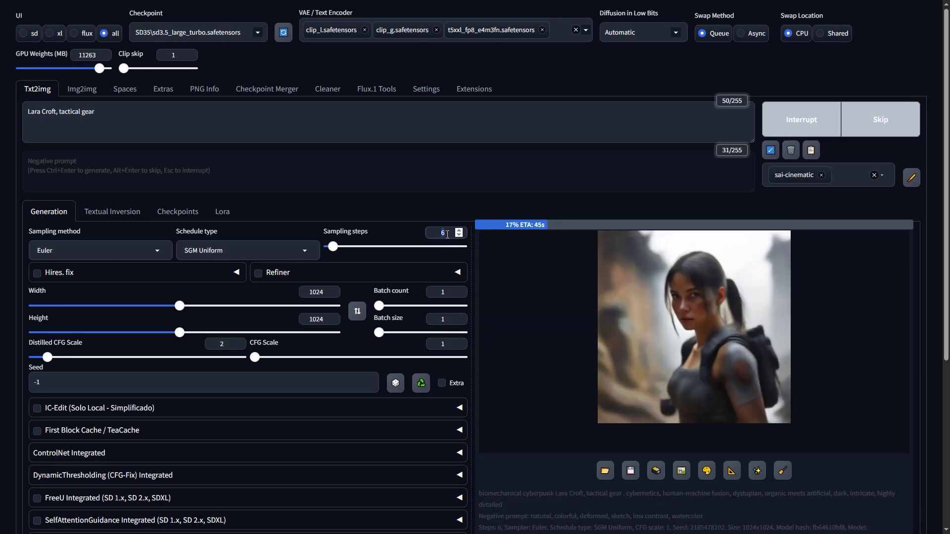
scroll(475, 297, down, 5)
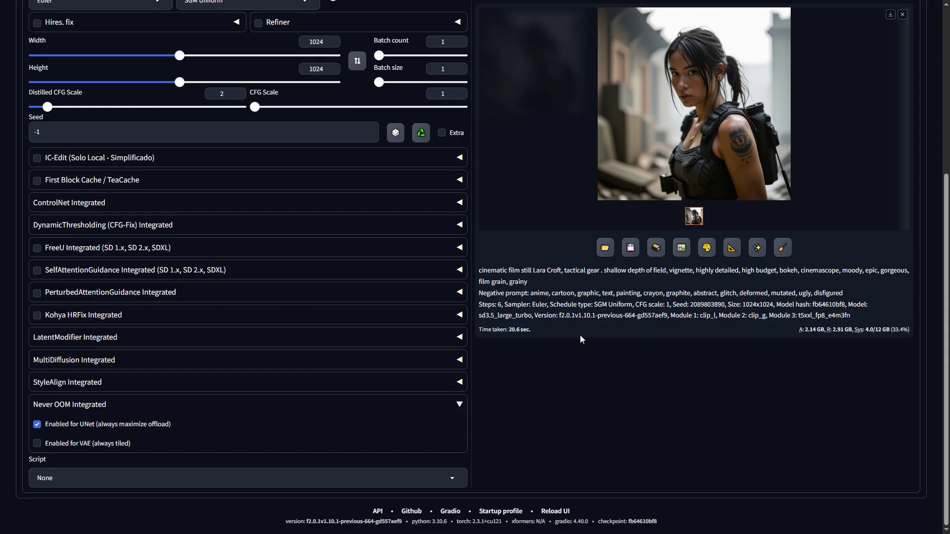
Select the sd35LargeTurboGGUFQ4Q41_q51.gguf checkpoint and add SD35VAE_official.safetensors to the loaded VAE and text encoders
scroll(580, 334, up, 5)
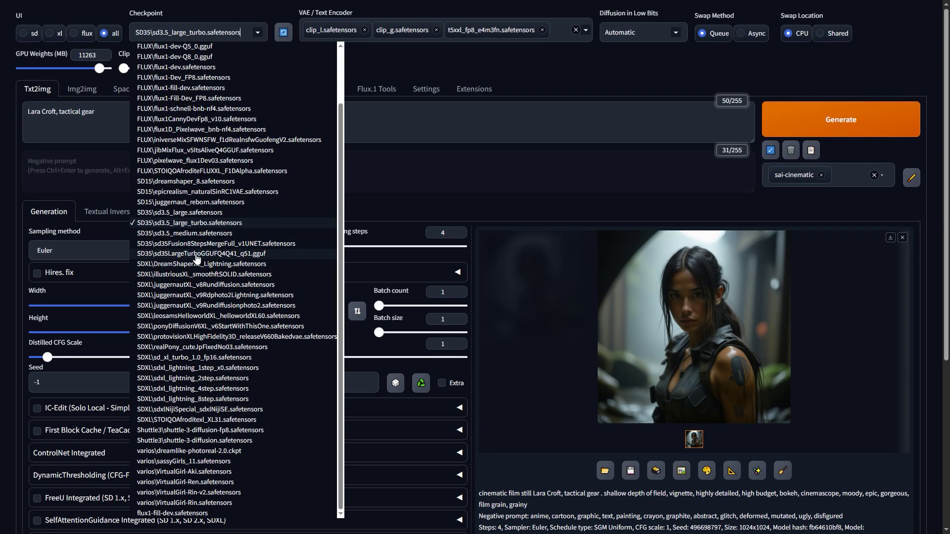
click(197, 254)
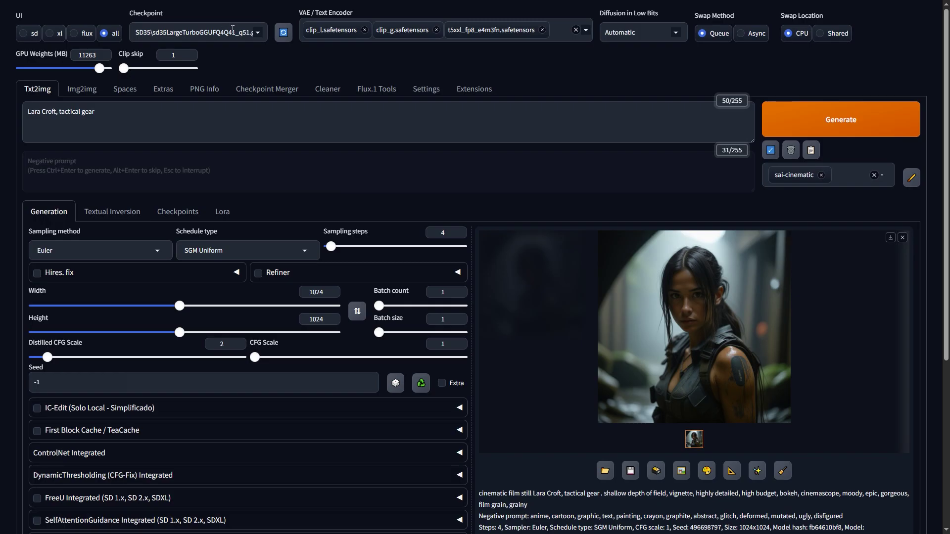
click(587, 30)
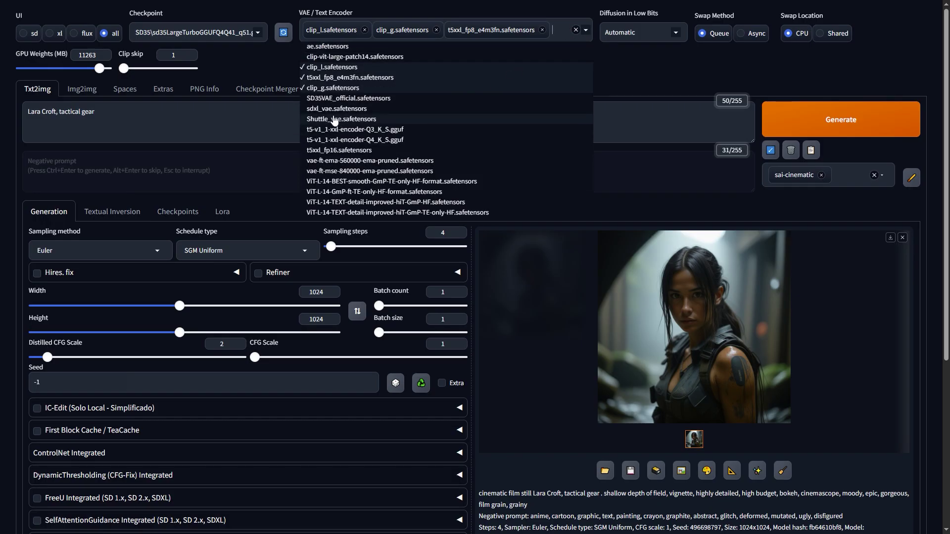
click(322, 98)
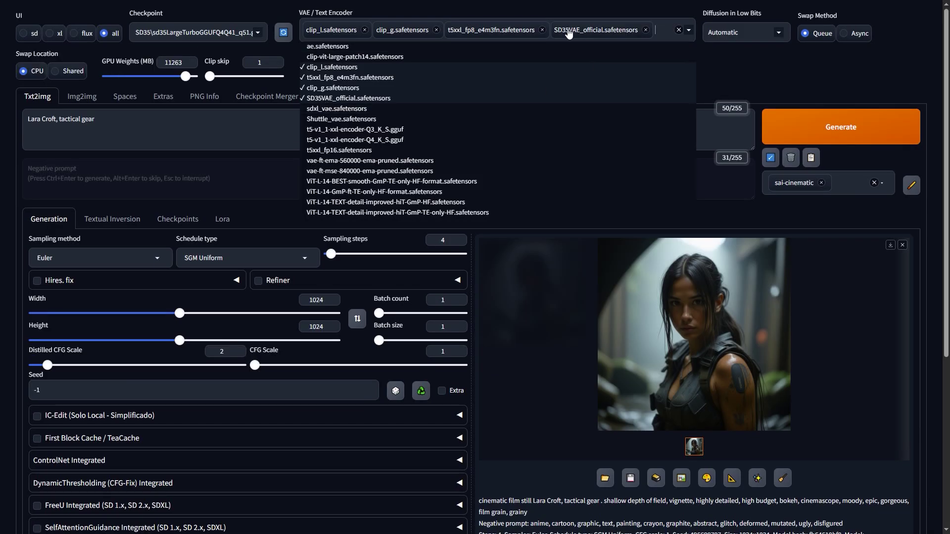
click(754, 73)
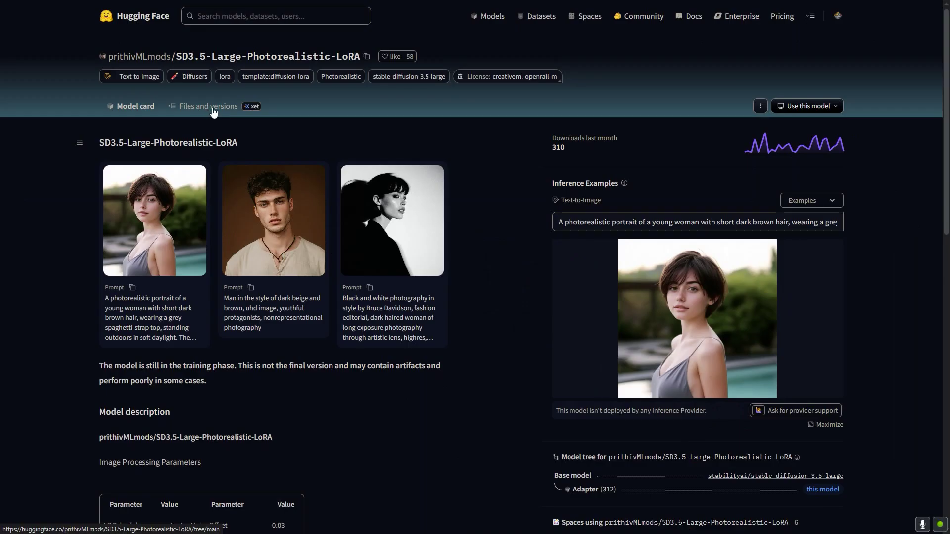
Switch to Hugging Face and open the file list of the prithivMLmods SD3.5-Large-Photorealistic-LoRA repository
click(214, 112)
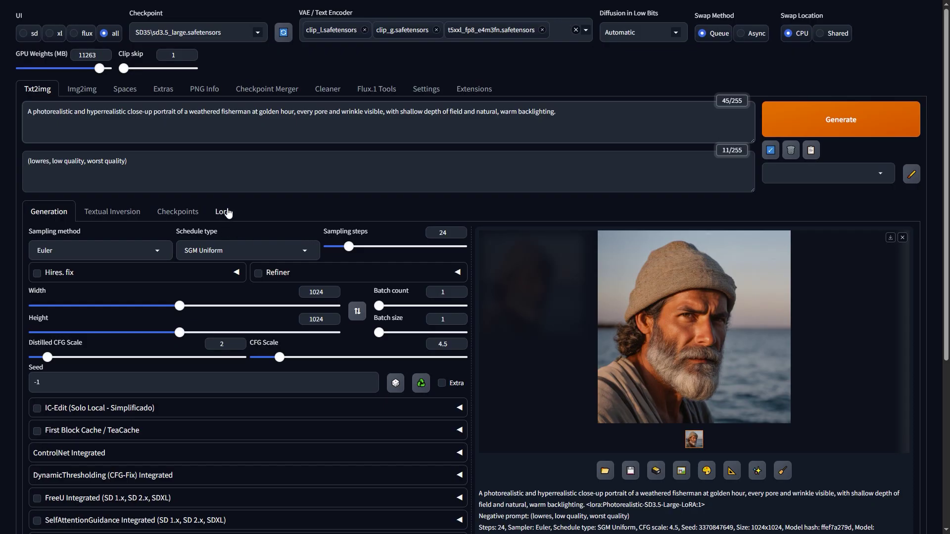
Add the Photorealistic-SD3.5-Large-LoRA to the weathered fisherman prompt and return to the generation settings
click(222, 212)
click(89, 386)
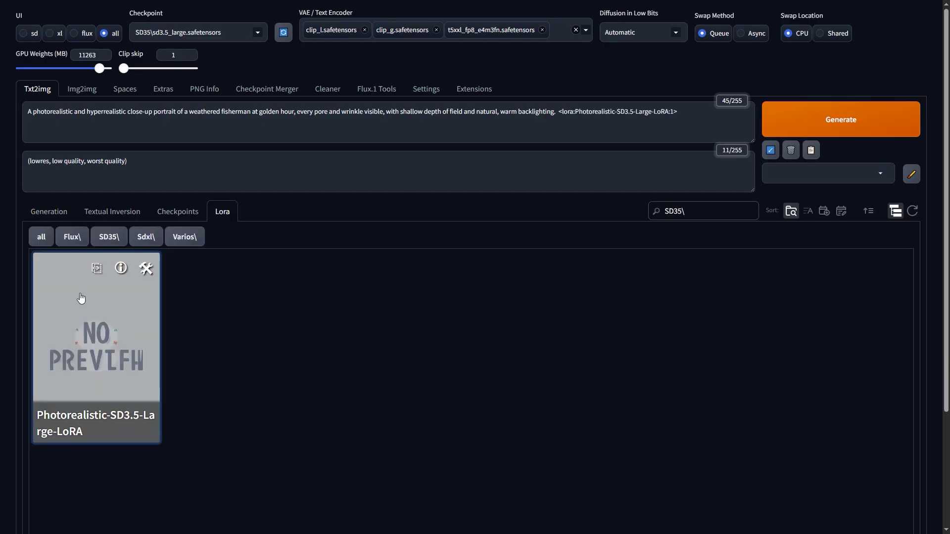
click(49, 213)
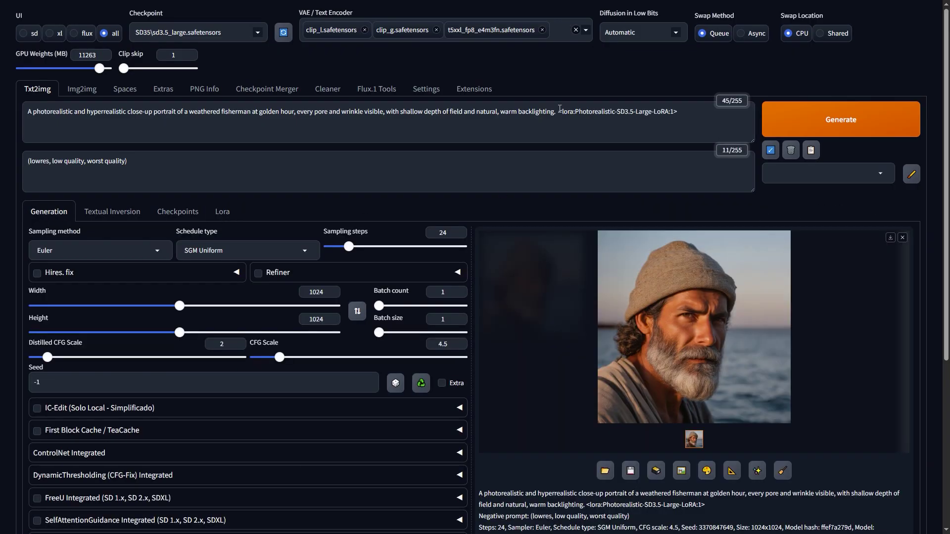
drag(560, 108, 674, 111)
Set Diffusion in Low Bits to Automatic (fp16 LoRA), then generate the fisherman portrait and view it enlarged
click(677, 39)
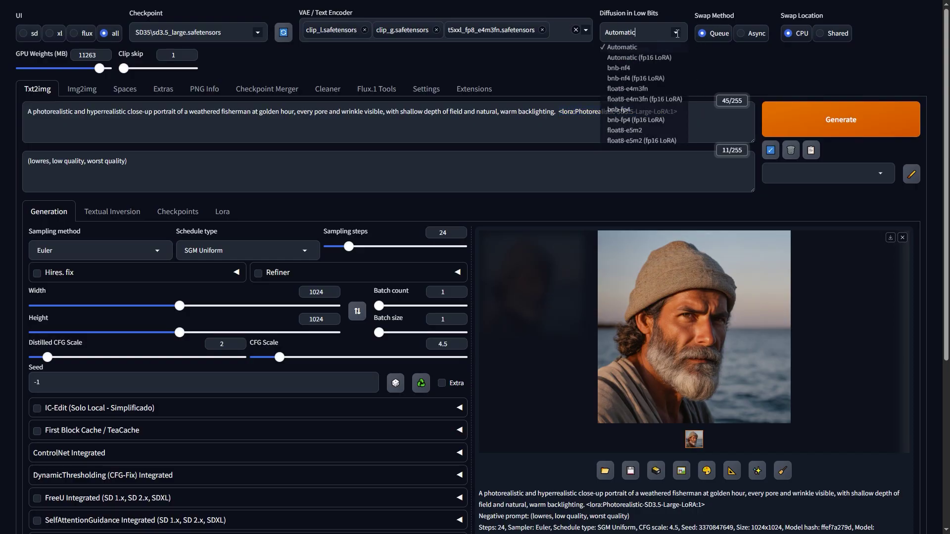
click(636, 56)
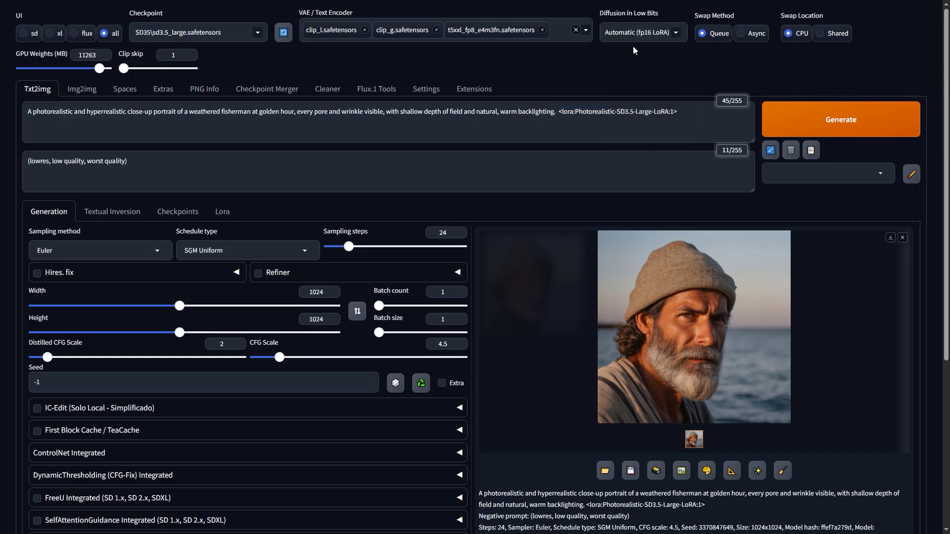
click(840, 119)
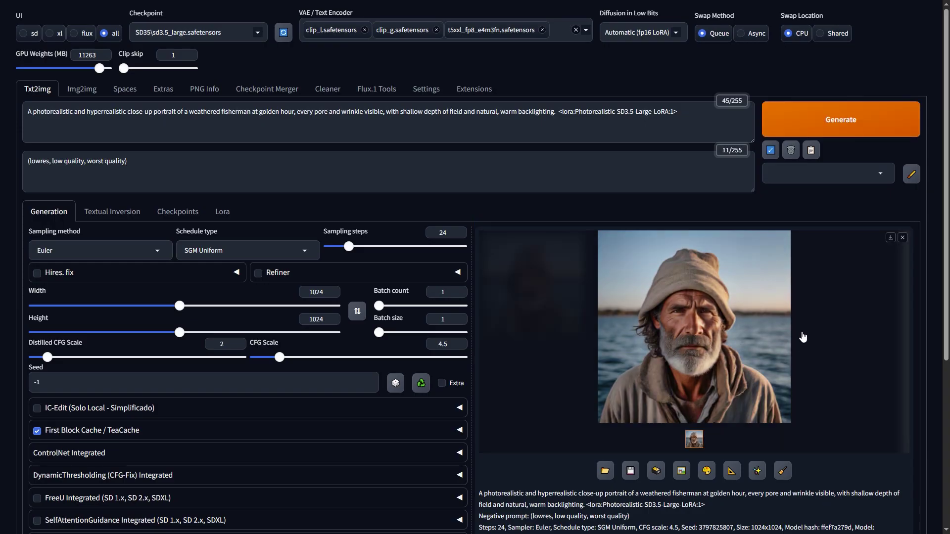
click(742, 338)
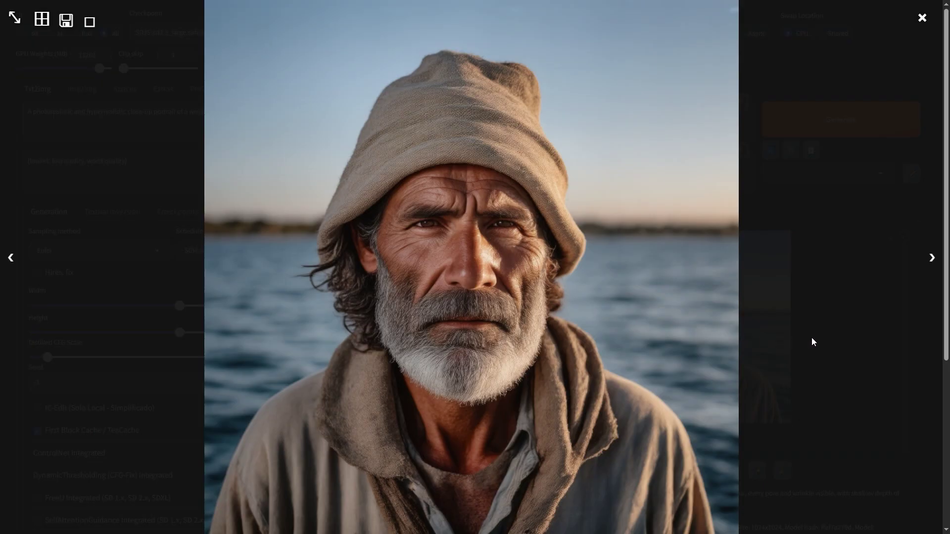